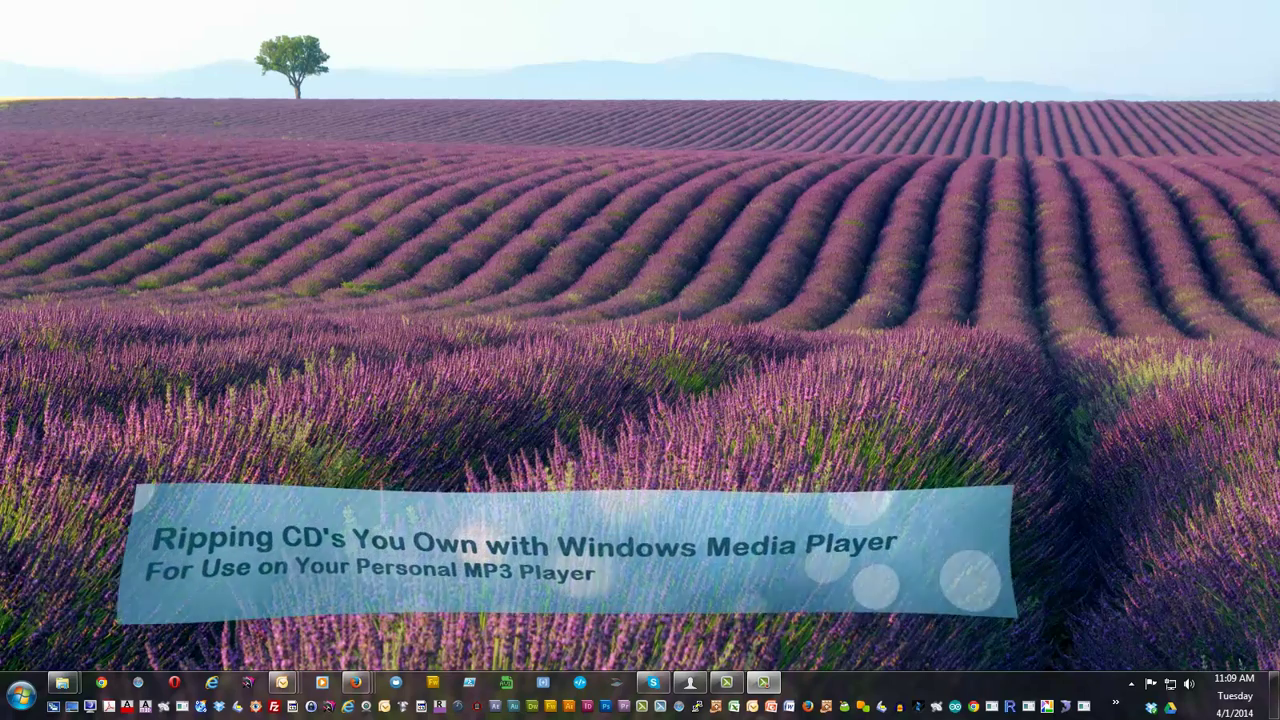
Step: Launch Windows Media Player by searching 'windows' from the Start menu
click(24, 694)
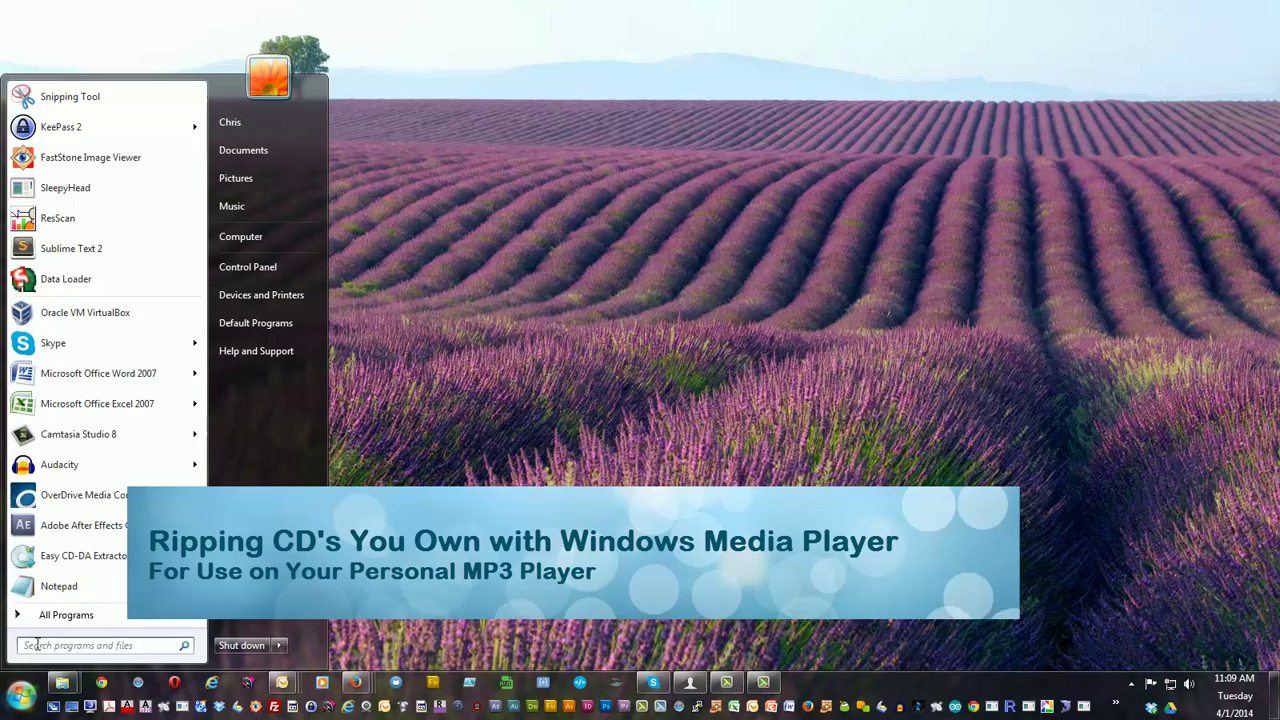
click(40, 645)
text(windows)
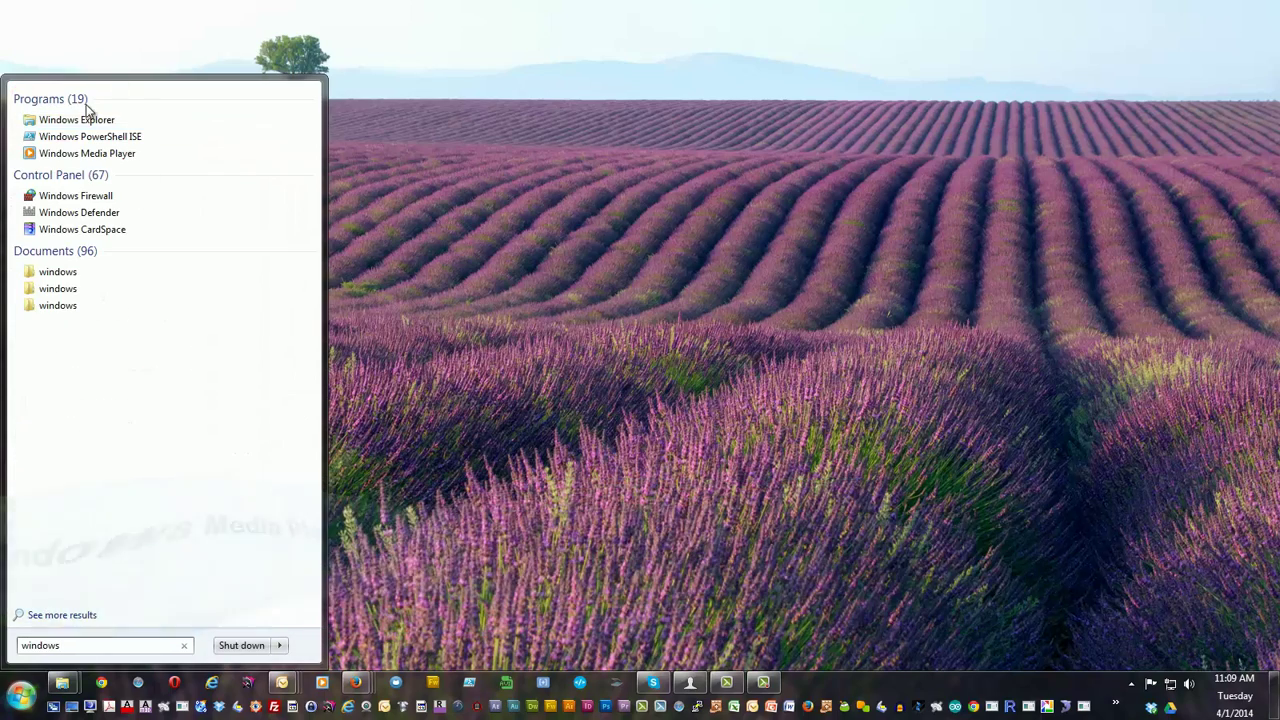
click(81, 155)
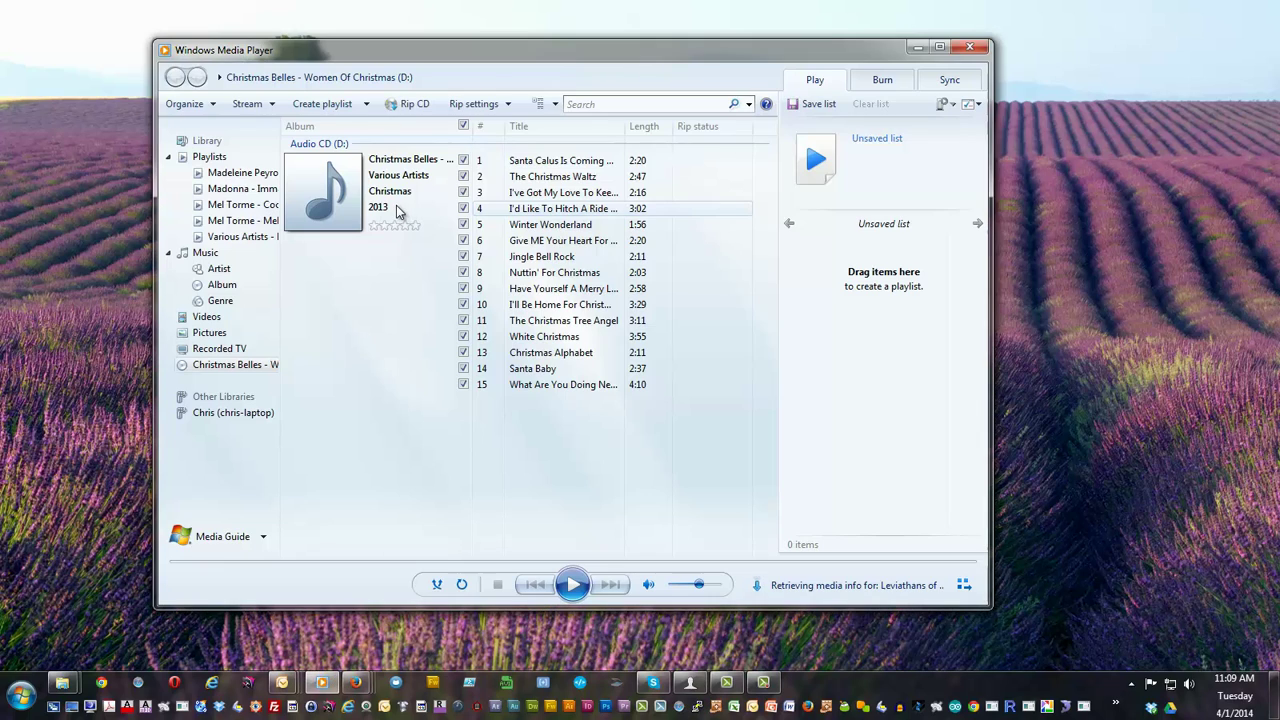
right_click(398, 214)
click(381, 291)
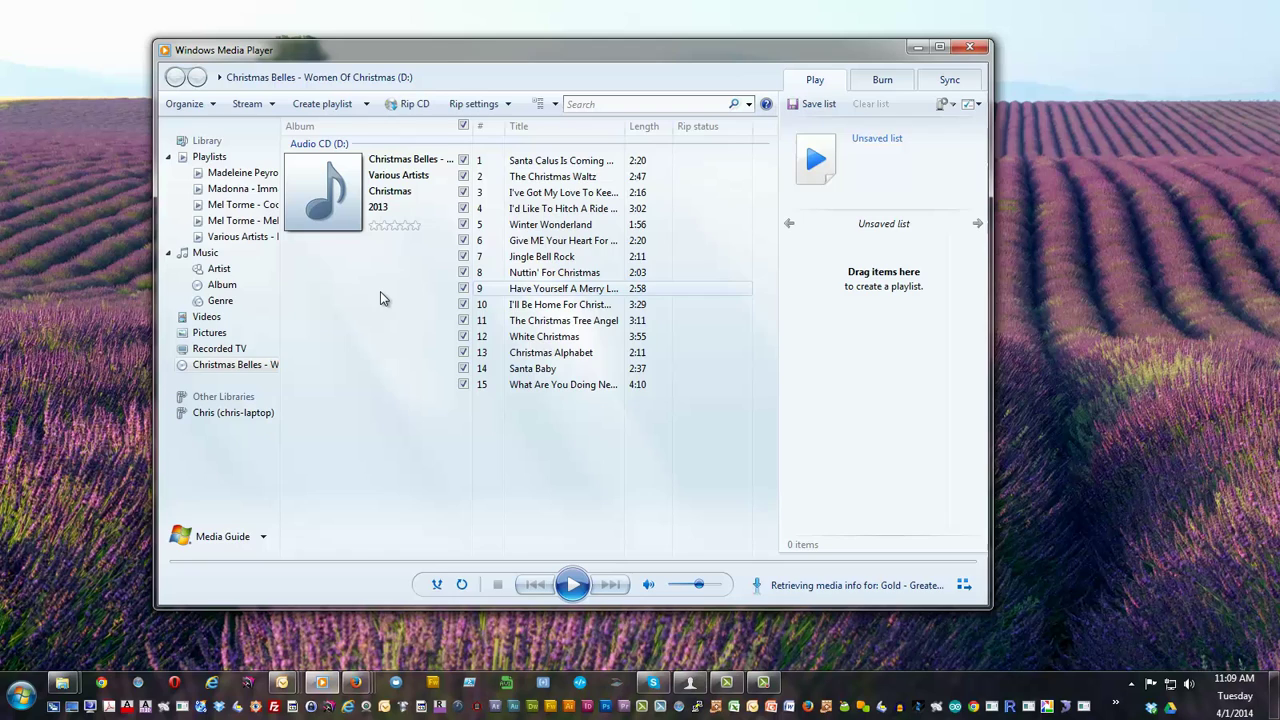
Step: Check the rip settings show MP3 format at 192 Kbps audio quality
click(507, 105)
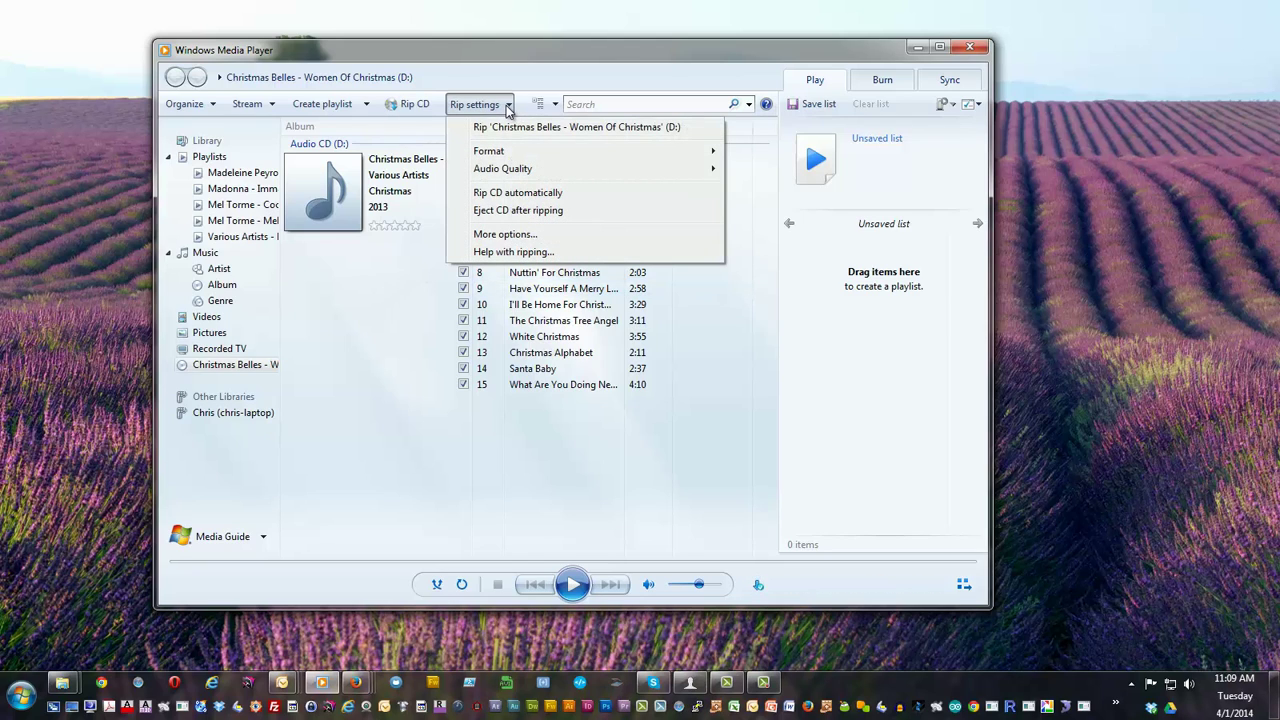
mouse_move(500, 152)
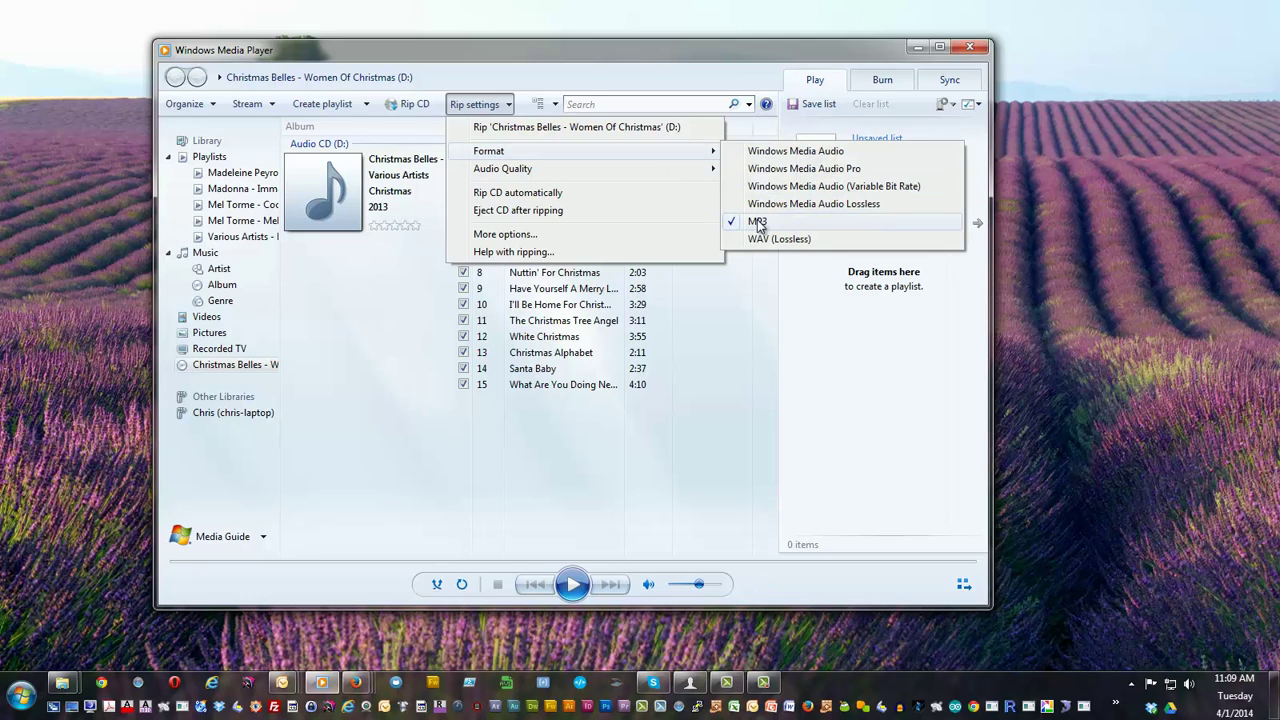
mouse_move(570, 175)
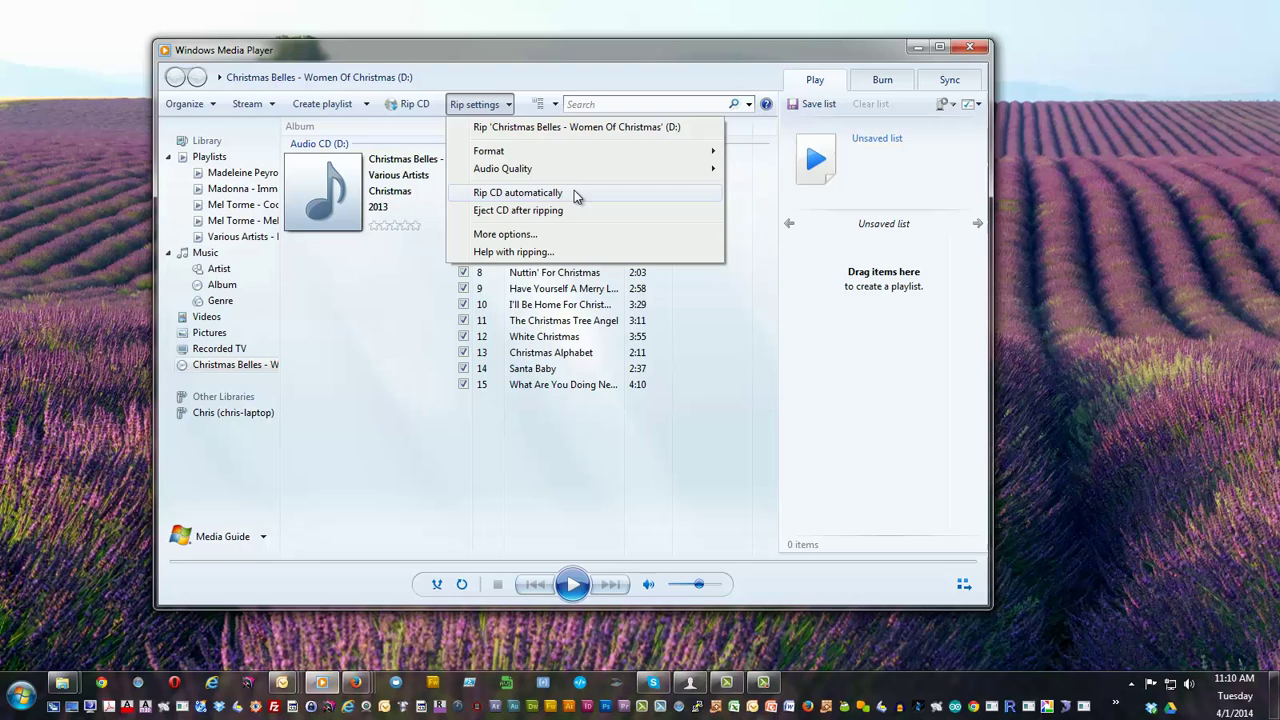
Step: Verify the rip location is E:\My Documents\My Music in More options, then close Options
click(513, 238)
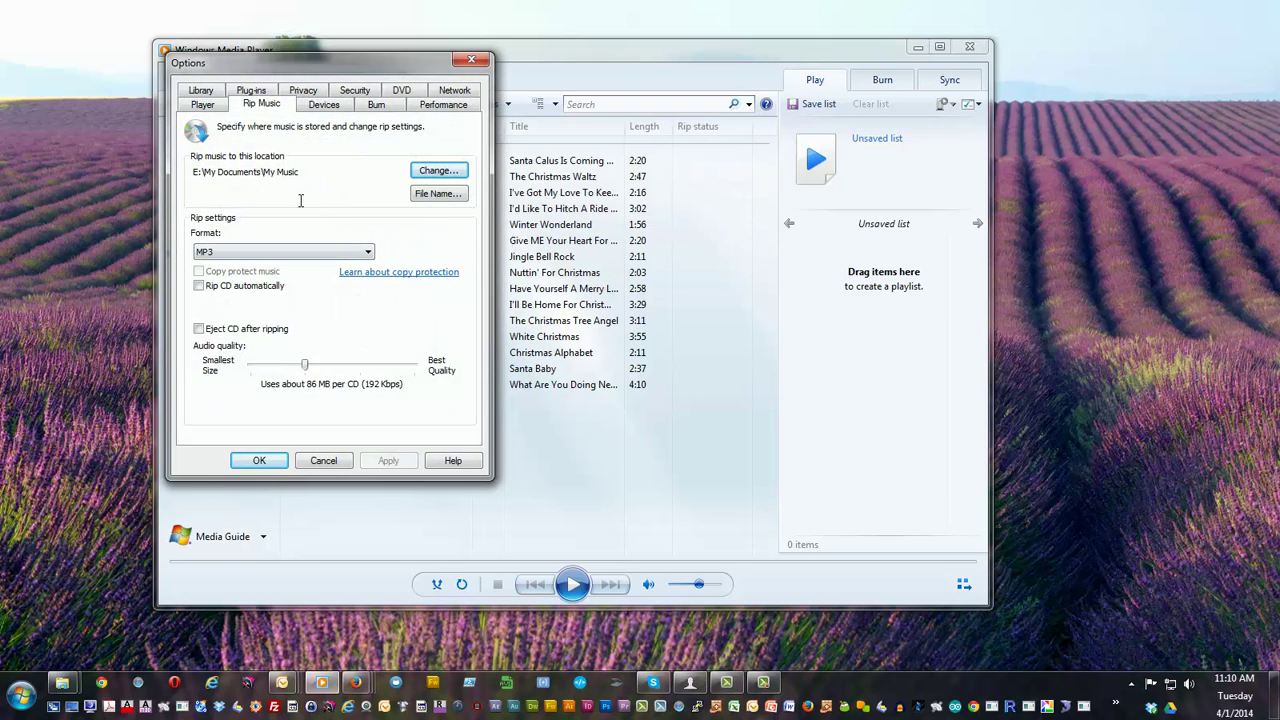
drag(194, 172, 328, 170)
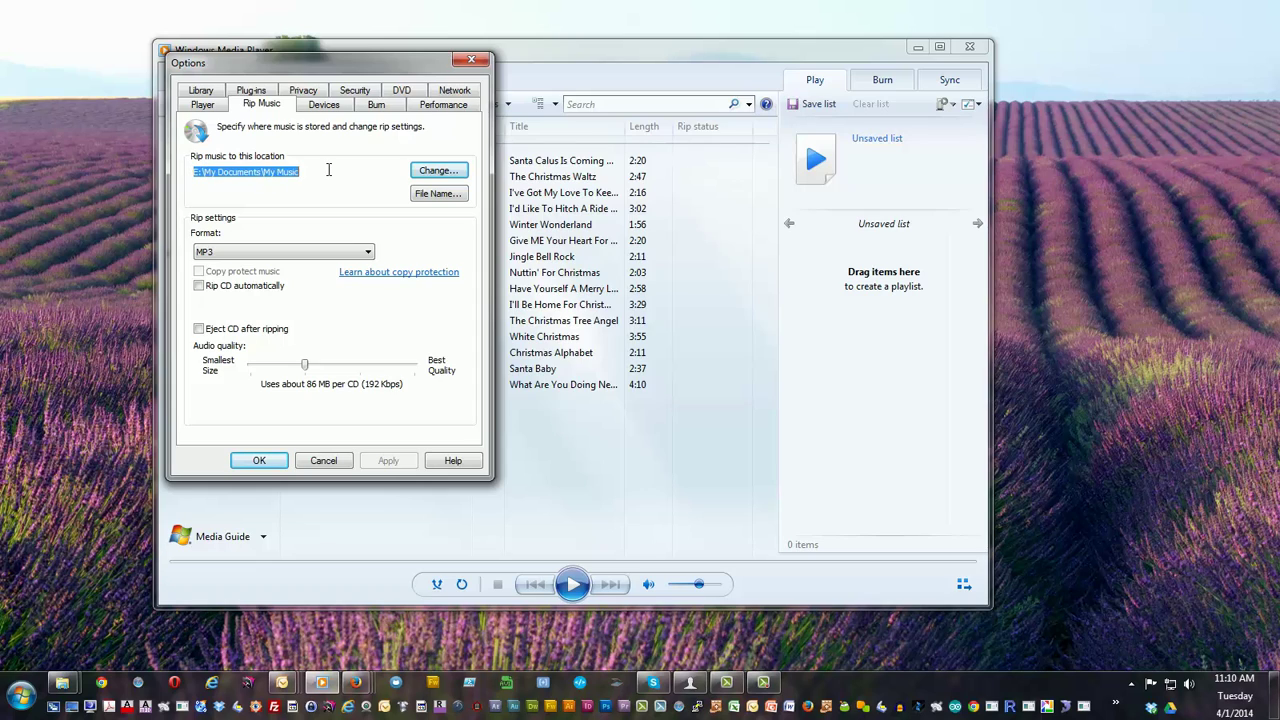
click(328, 171)
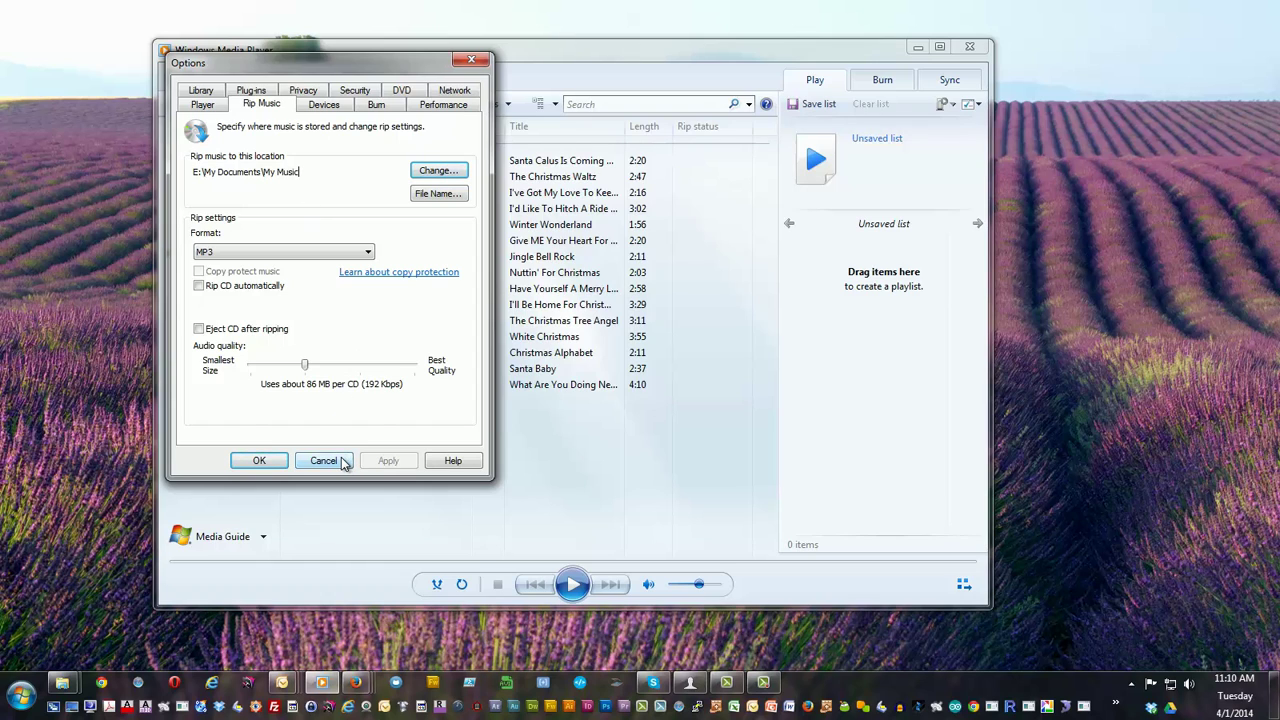
click(265, 461)
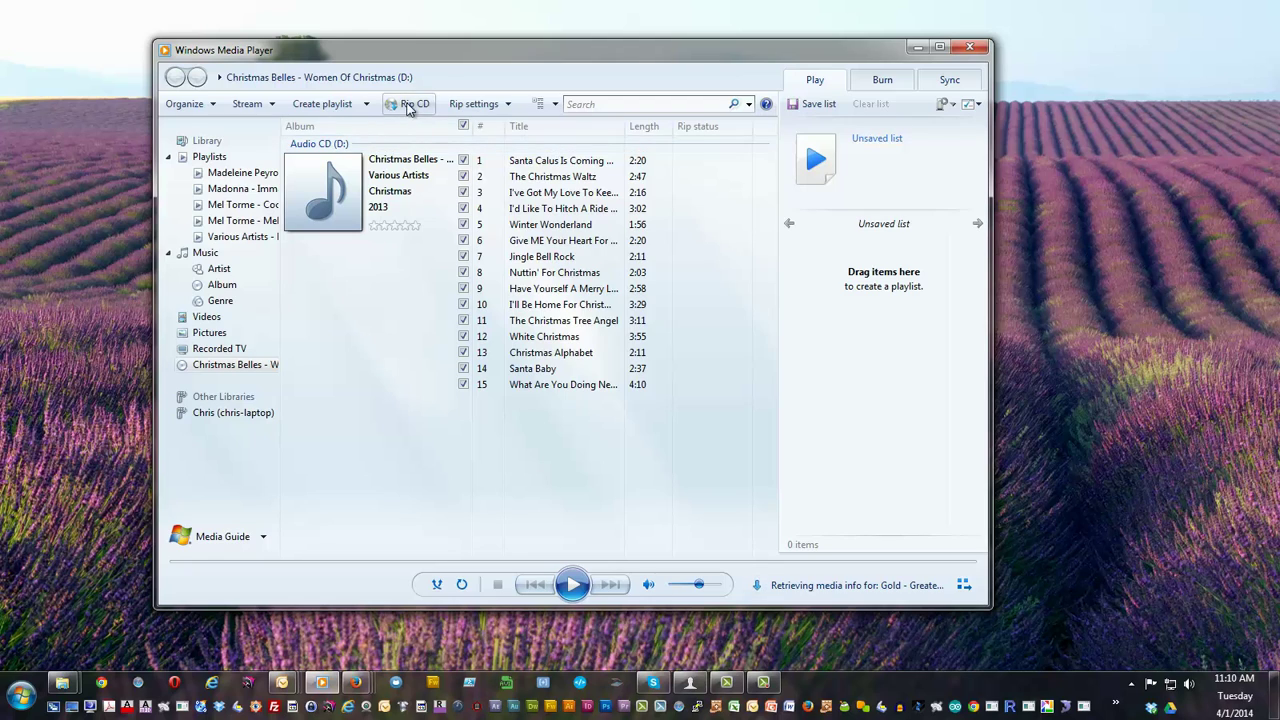
Step: Rip all 15 Christmas Belles tracks to the library with Rip CD
click(407, 106)
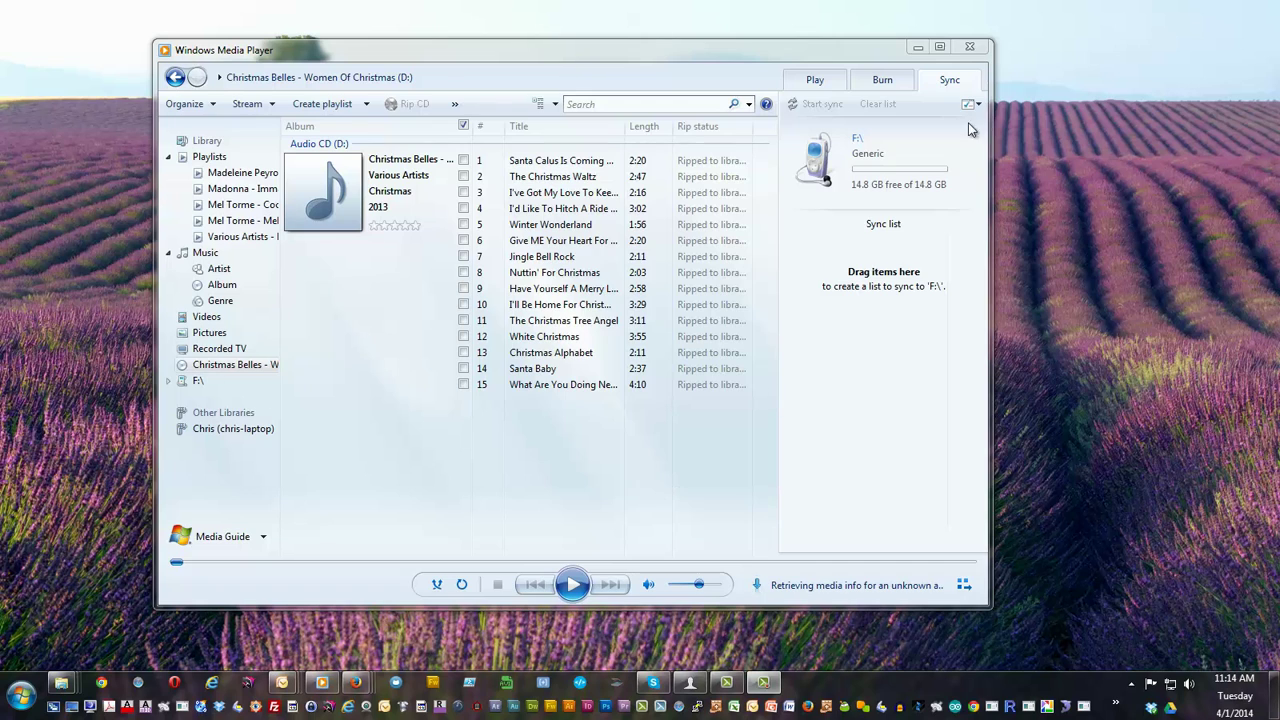
Step: Minimize Media Player and browse My Music > Various Artists to inspect the ripped Christmas Belles album
click(912, 48)
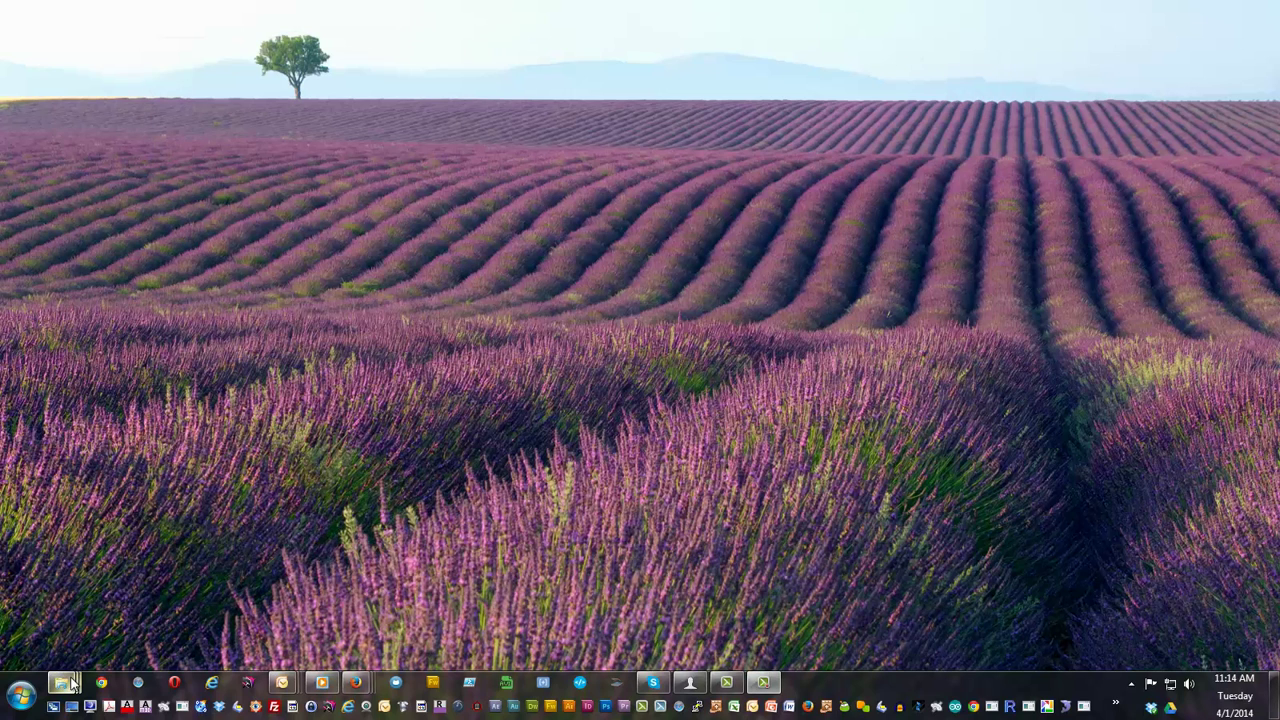
mouse_move(70, 680)
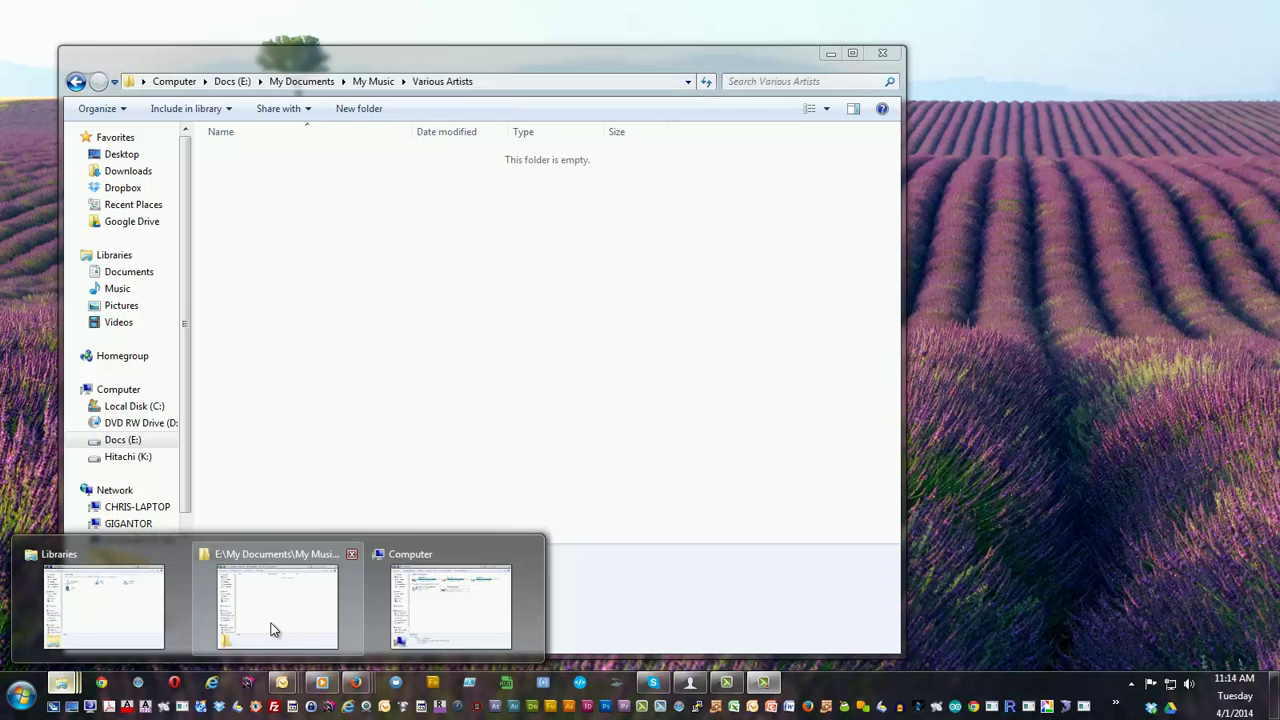
click(273, 620)
click(373, 81)
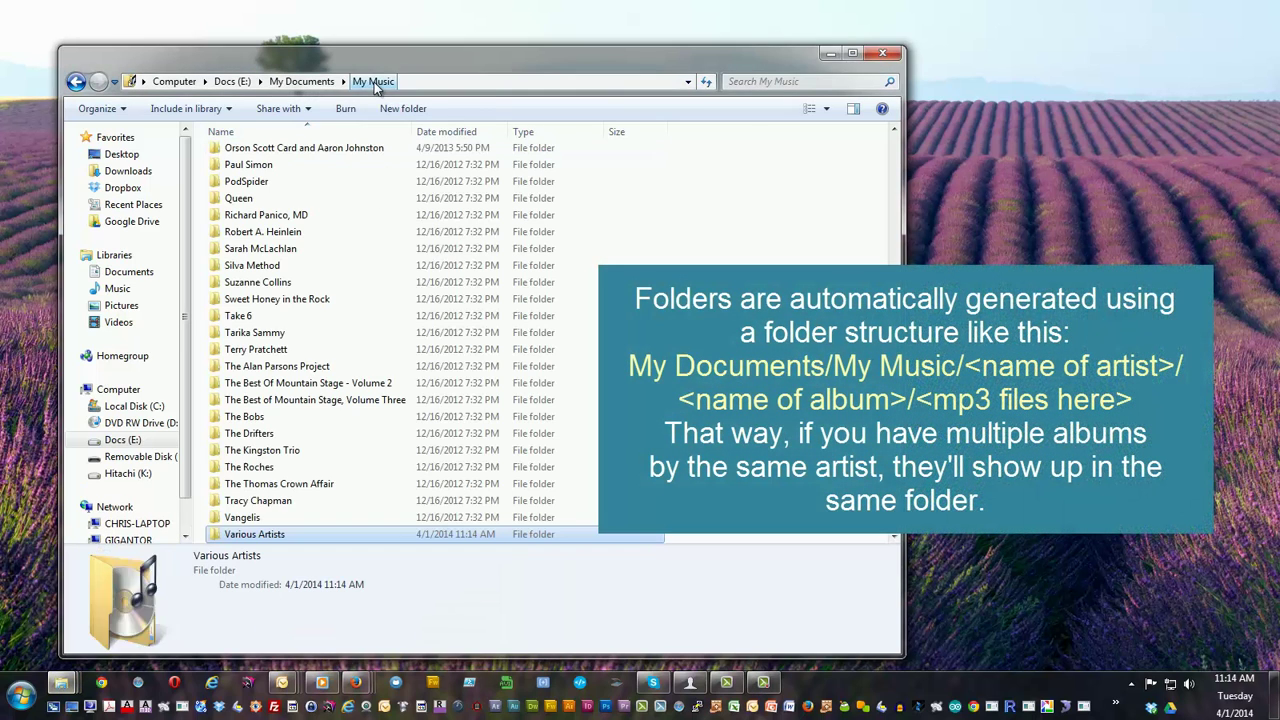
double_click(256, 536)
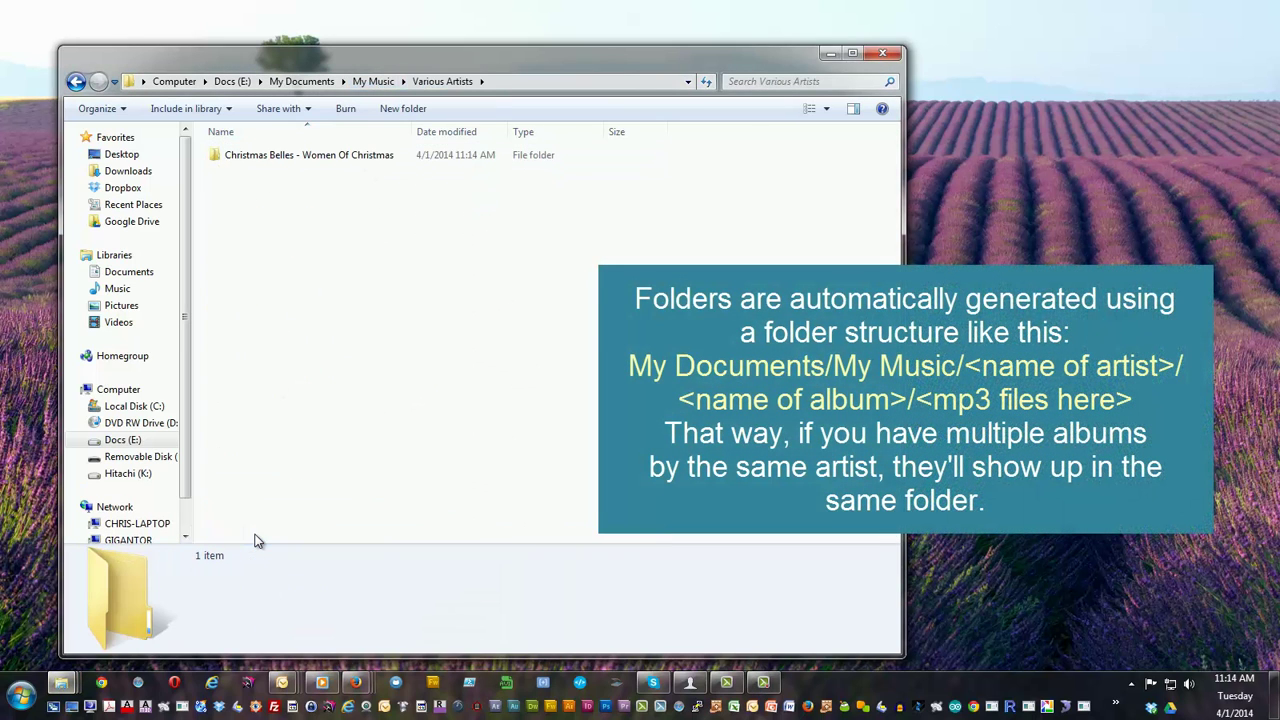
double_click(257, 160)
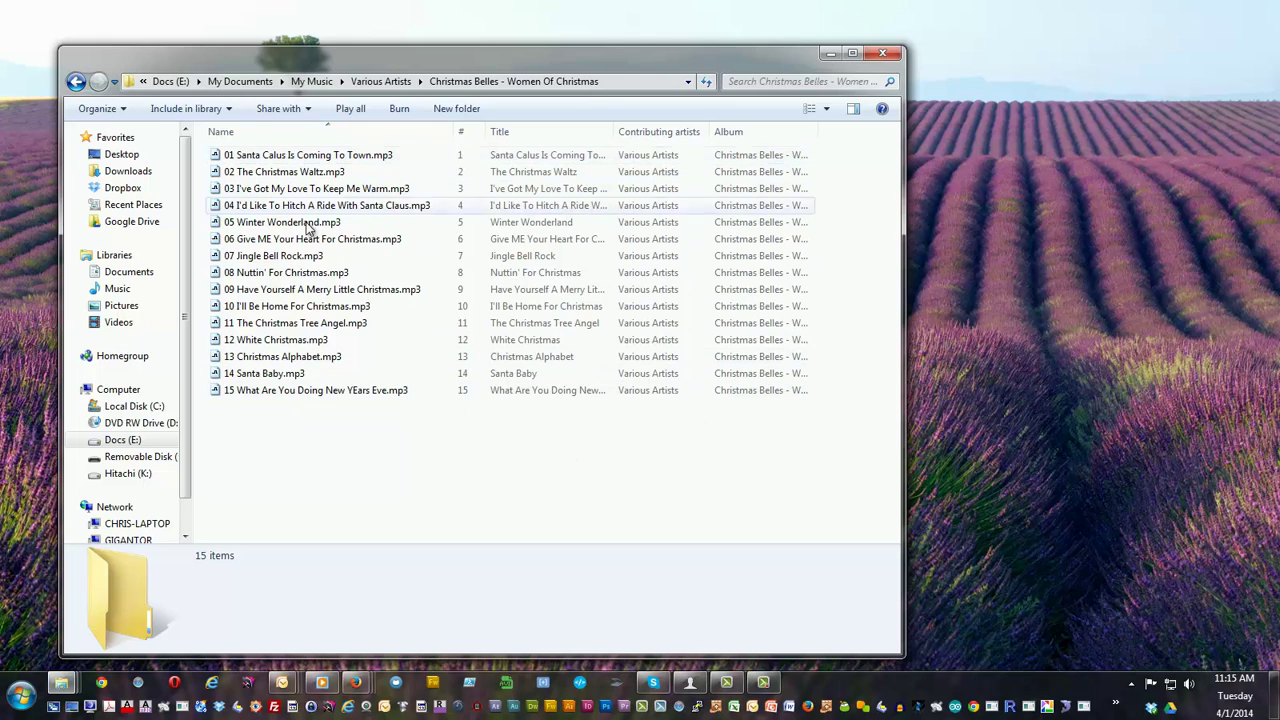
click(393, 84)
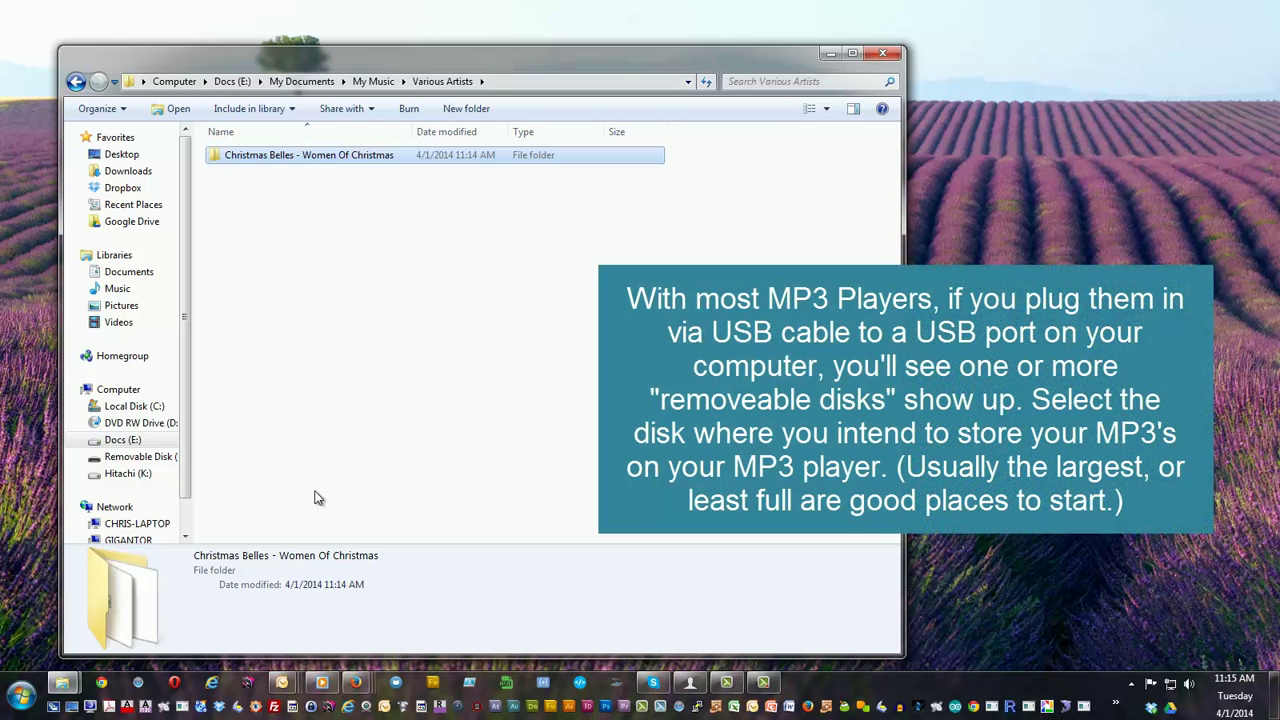
Step: Open Removable Disk (F:) from the Computer window and move it to the right
click(70, 683)
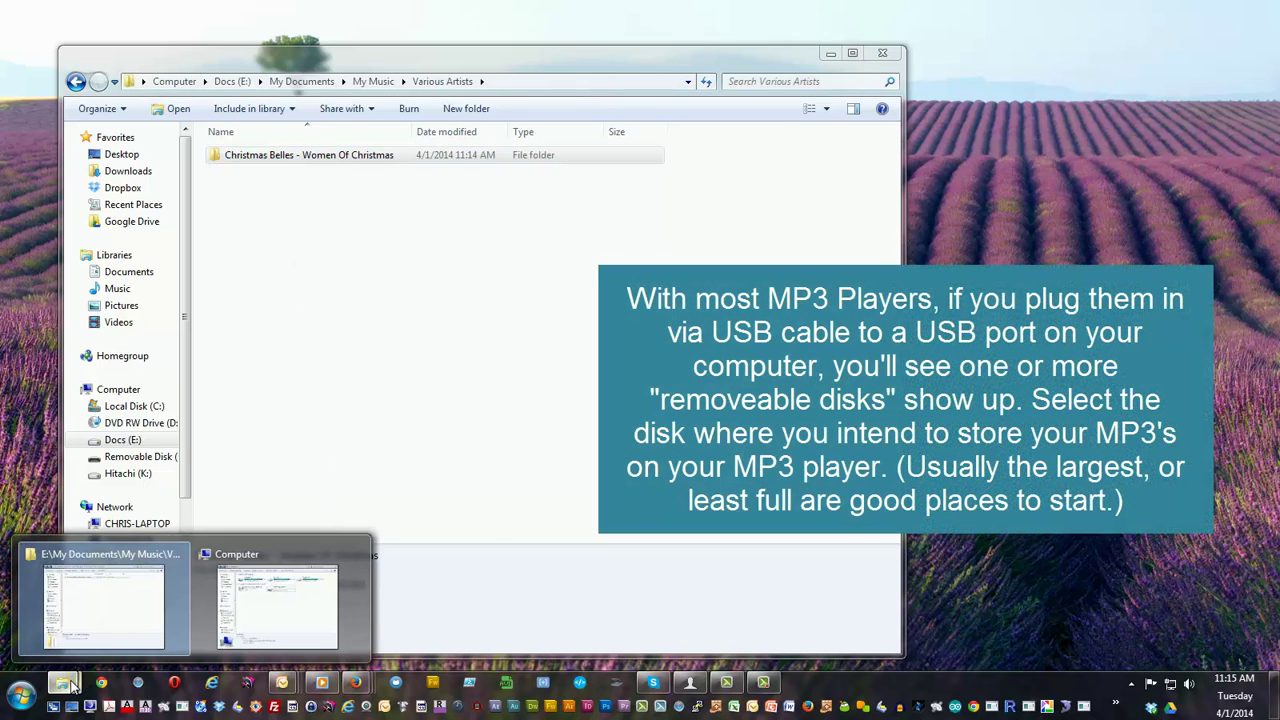
click(270, 610)
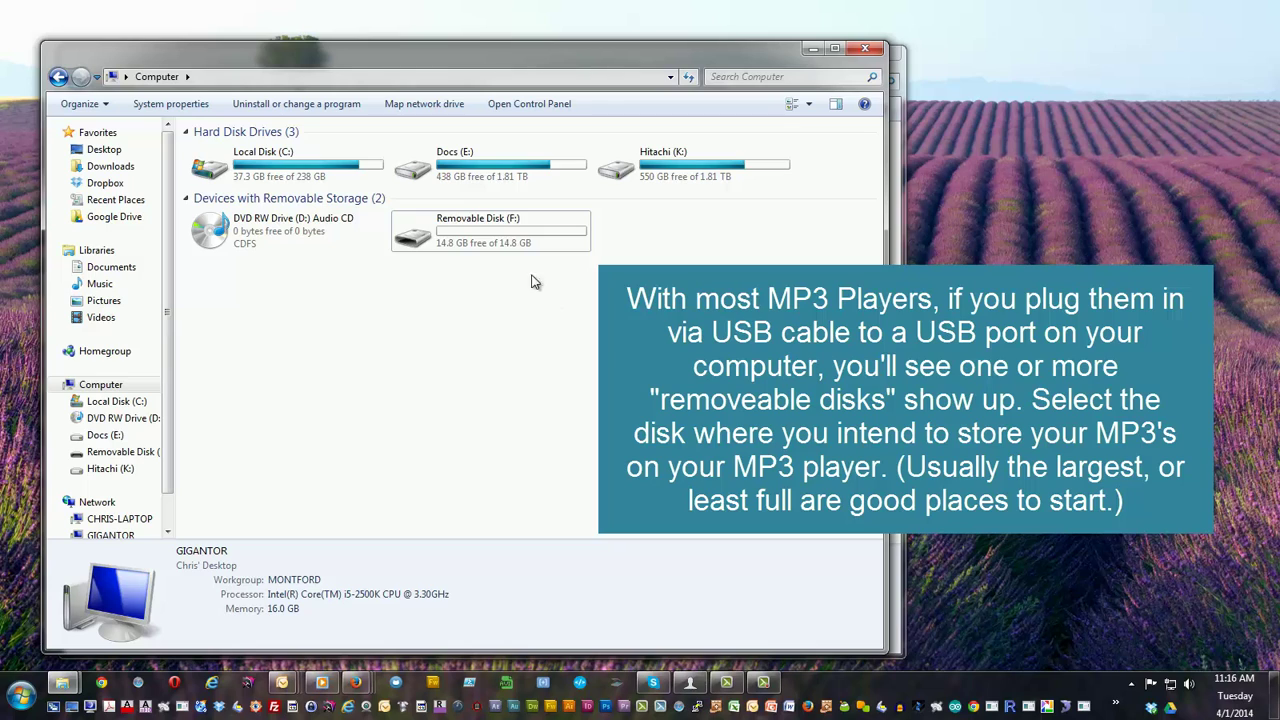
mouse_move(481, 242)
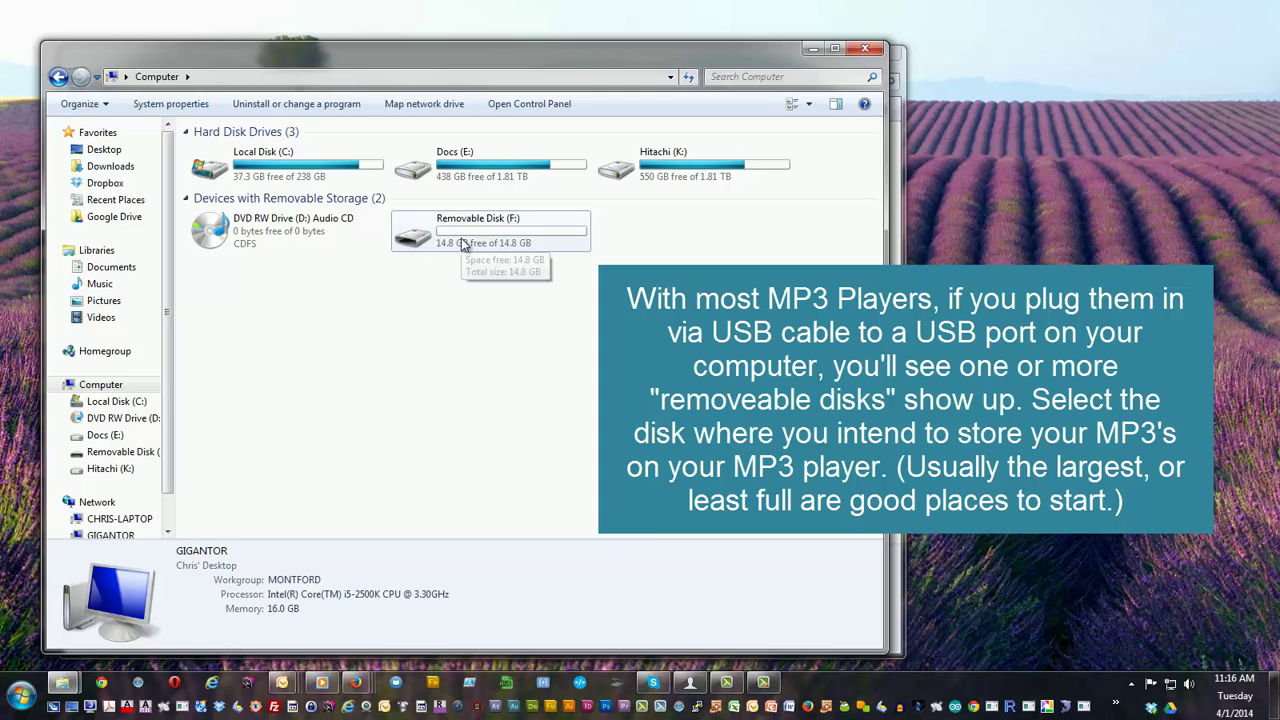
double_click(445, 243)
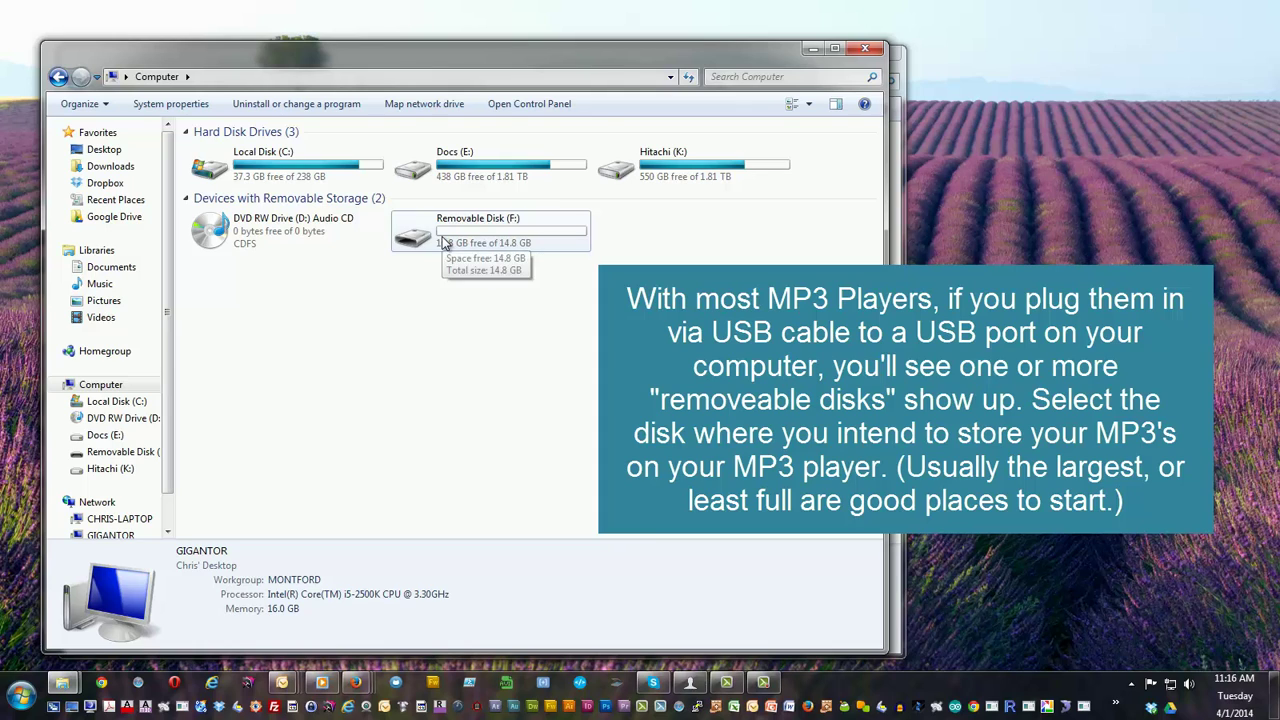
drag(349, 58, 684, 49)
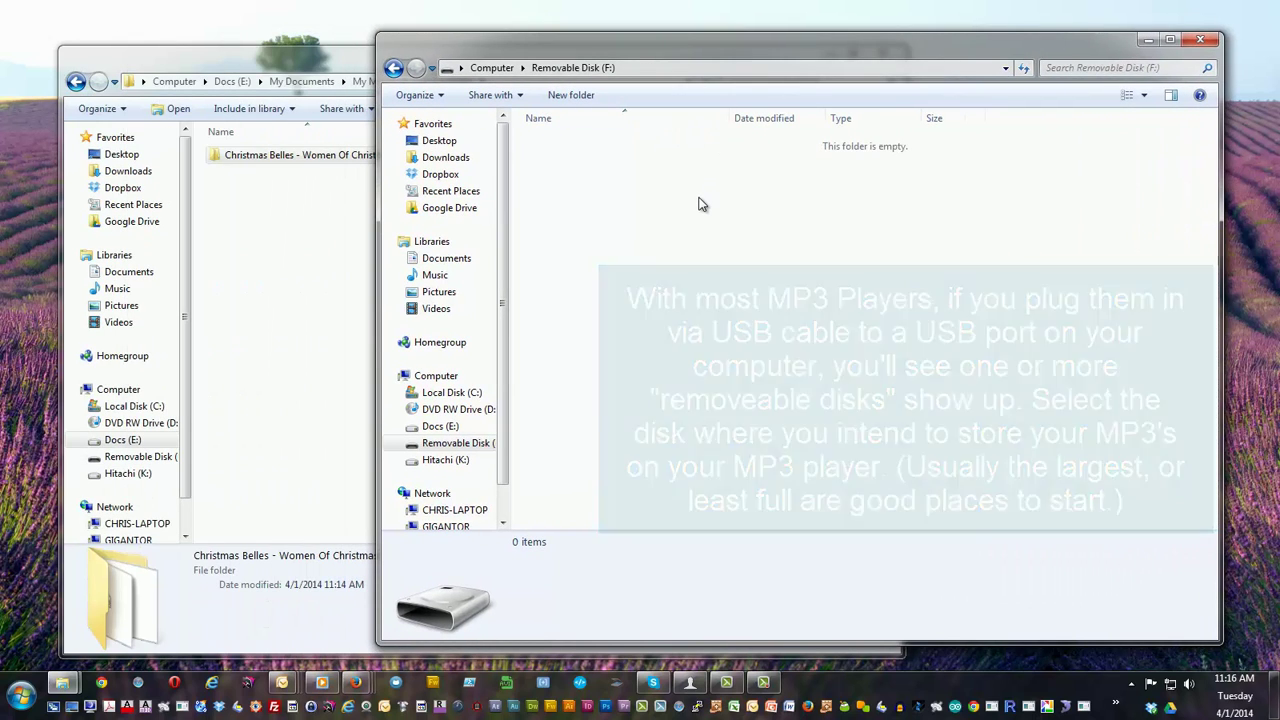
Step: Drag the Christmas Belles - Women Of Christmas folder from Various Artists onto Removable Disk (F:)
click(268, 210)
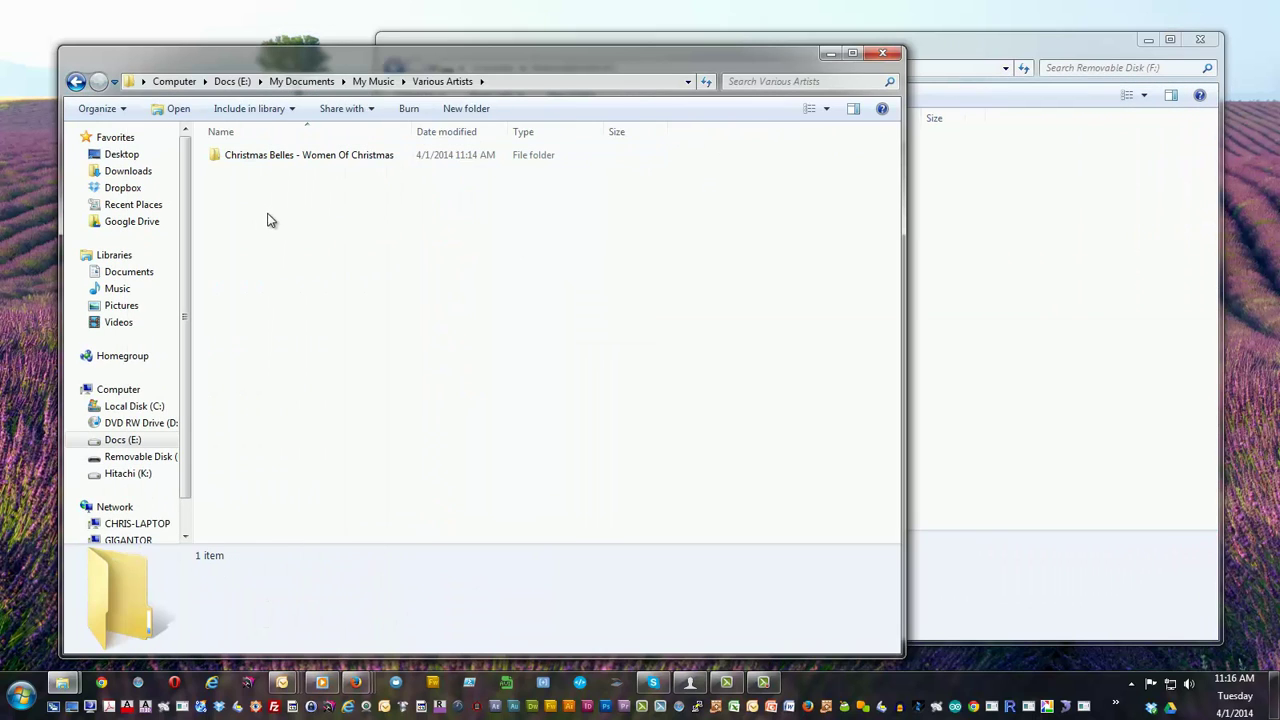
click(380, 84)
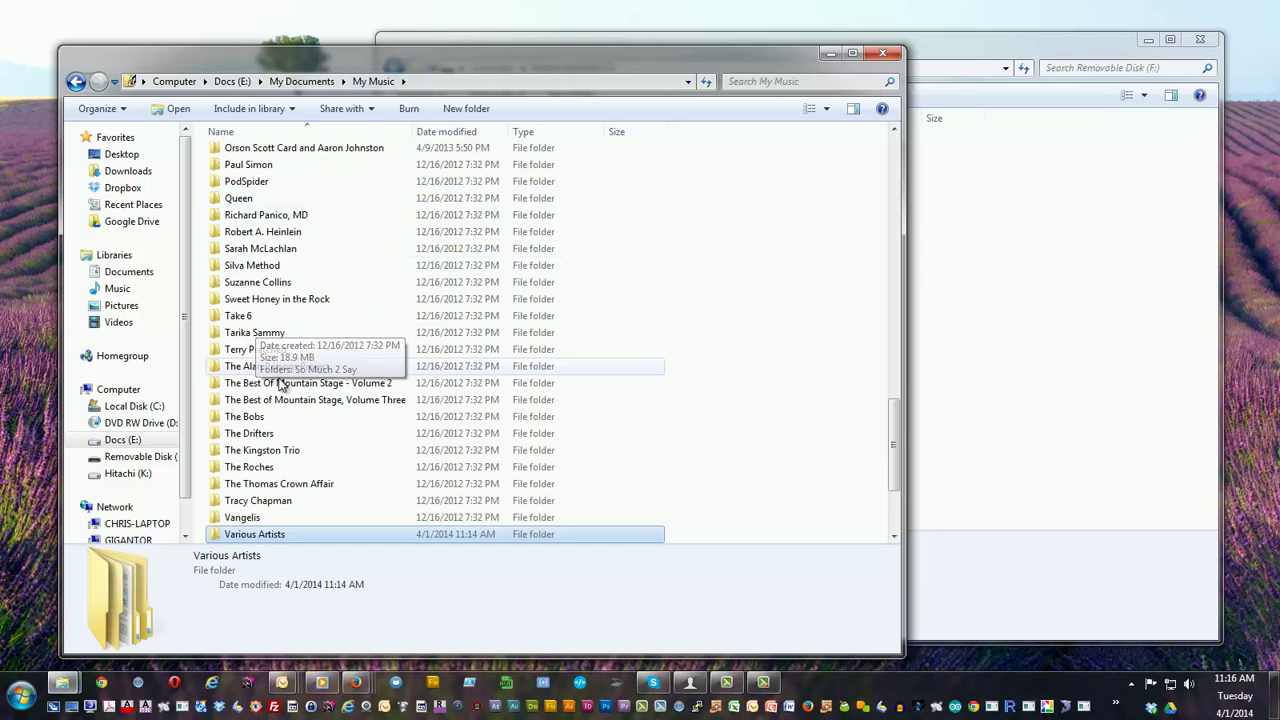
double_click(240, 541)
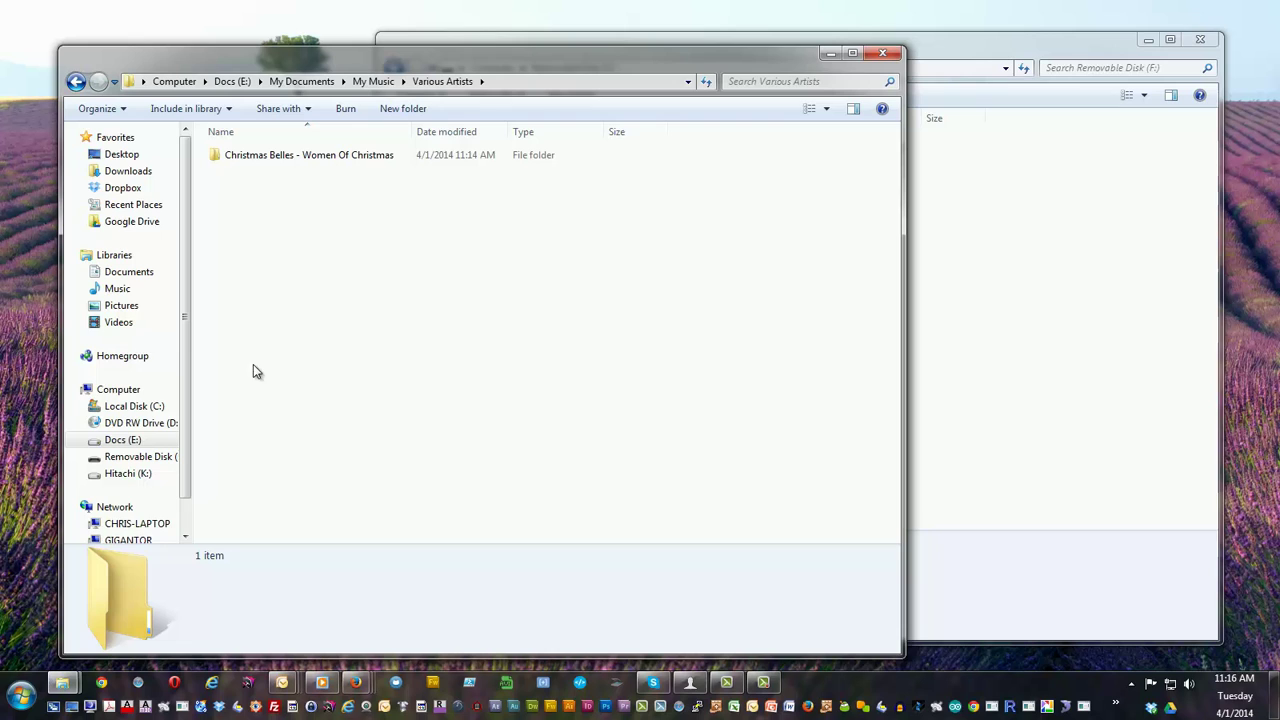
click(218, 160)
mouse_move(218, 160)
mouse_down()
mouse_move(830, 224)
mouse_move(983, 262)
mouse_up()
click(983, 262)
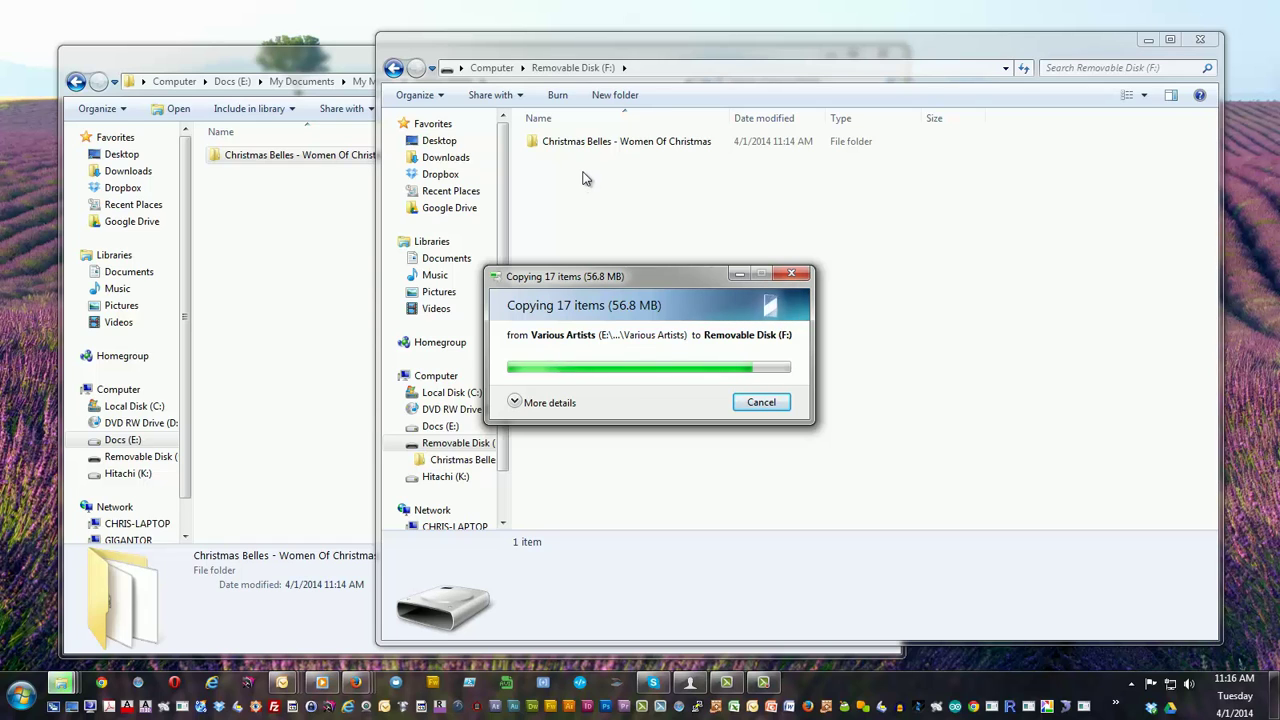
click(585, 141)
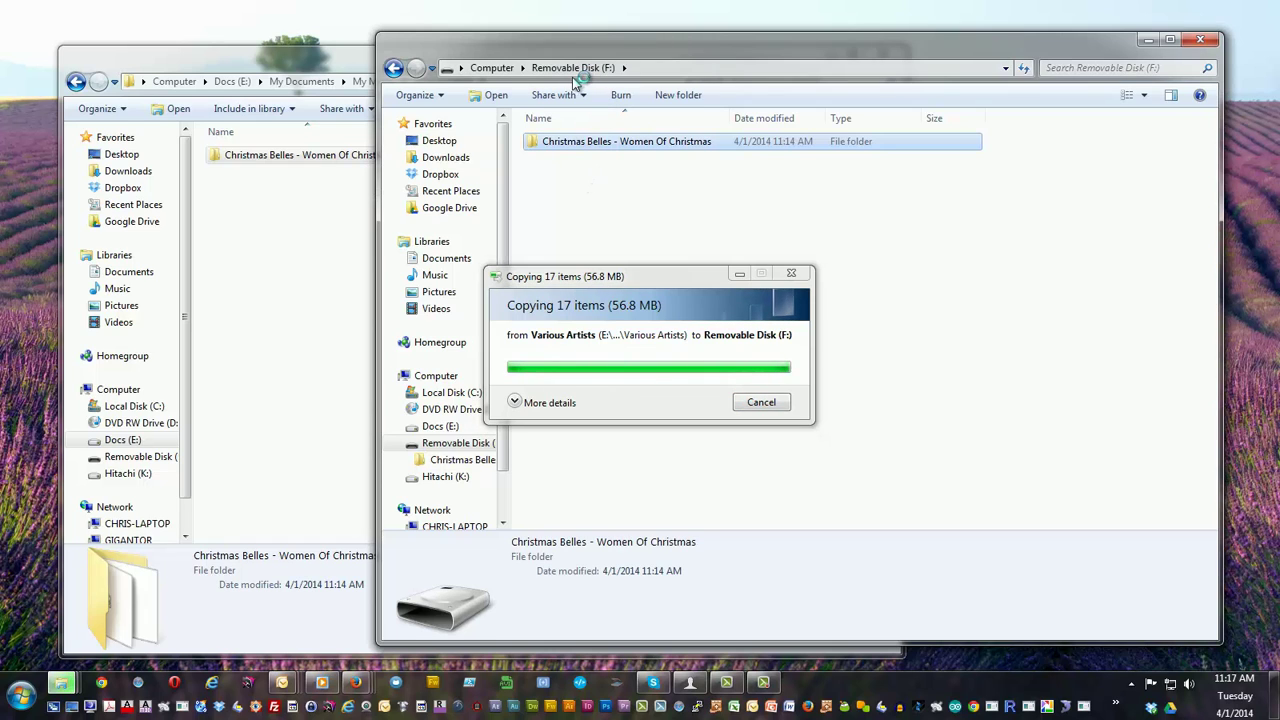
click(542, 188)
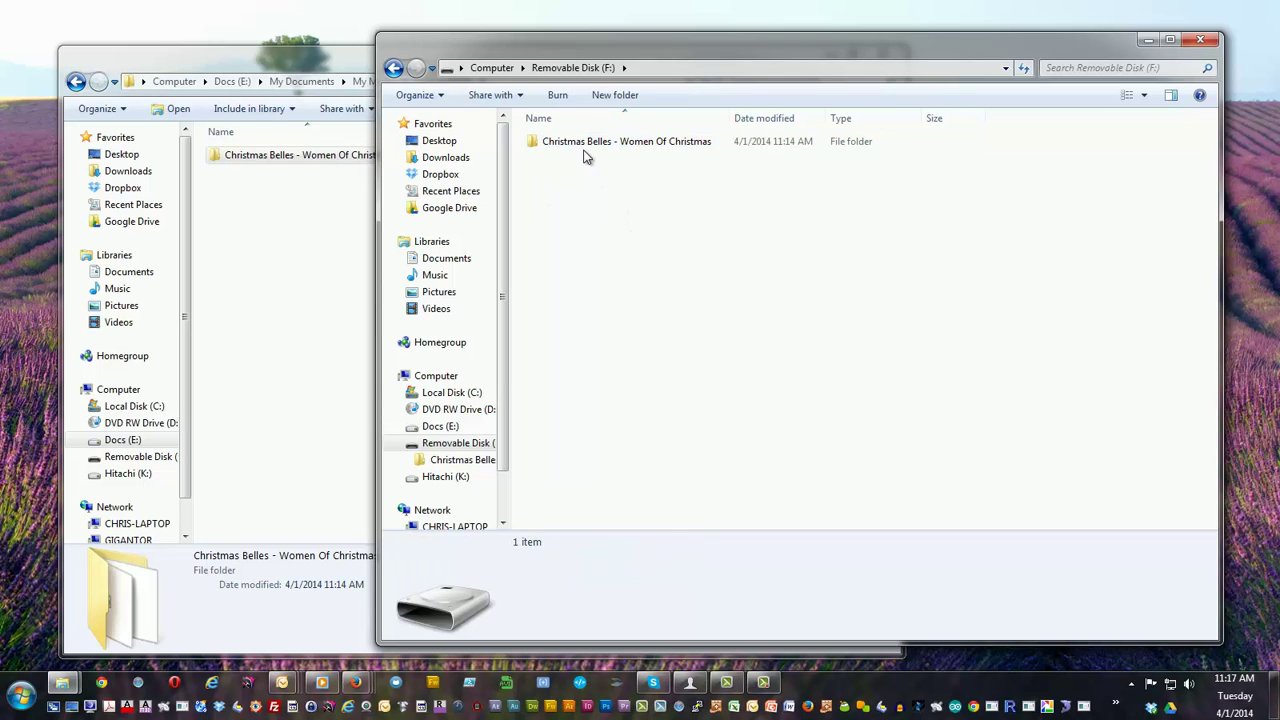
Step: Create a new 'Christmas' folder on F:, drag the Christmas Belles album into it, and open it
right_click(557, 179)
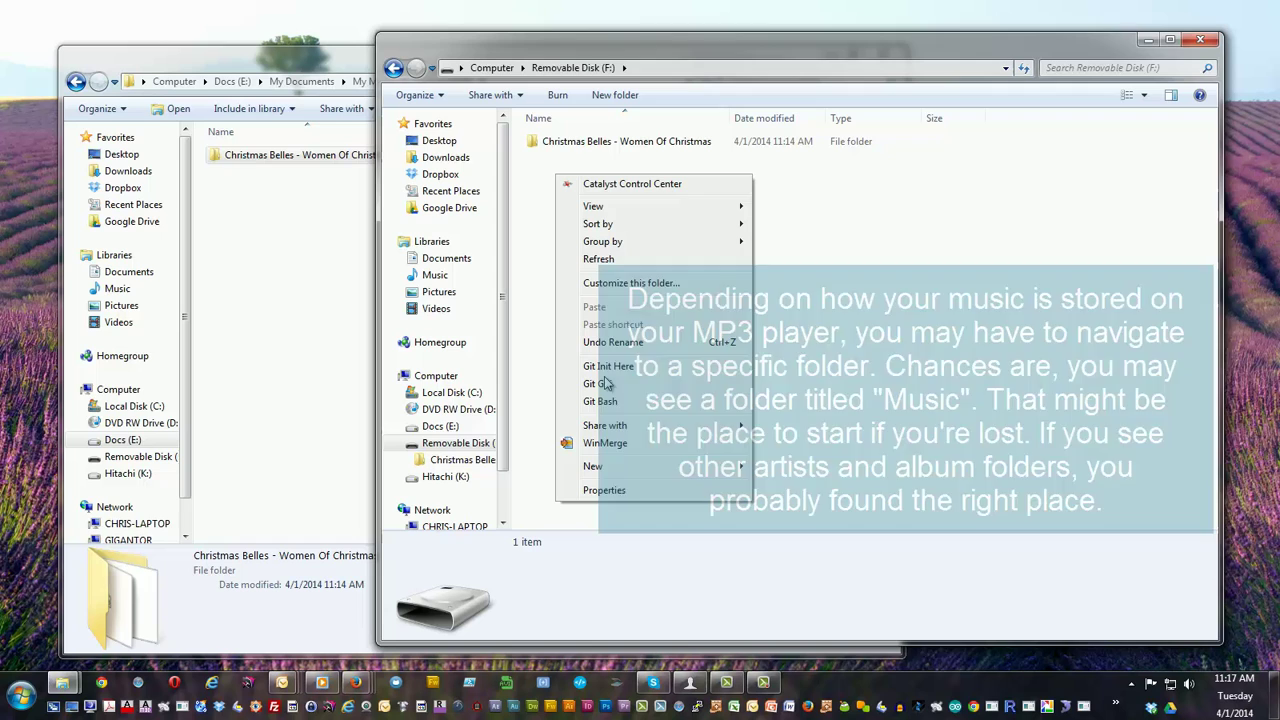
mouse_move(590, 466)
click(790, 470)
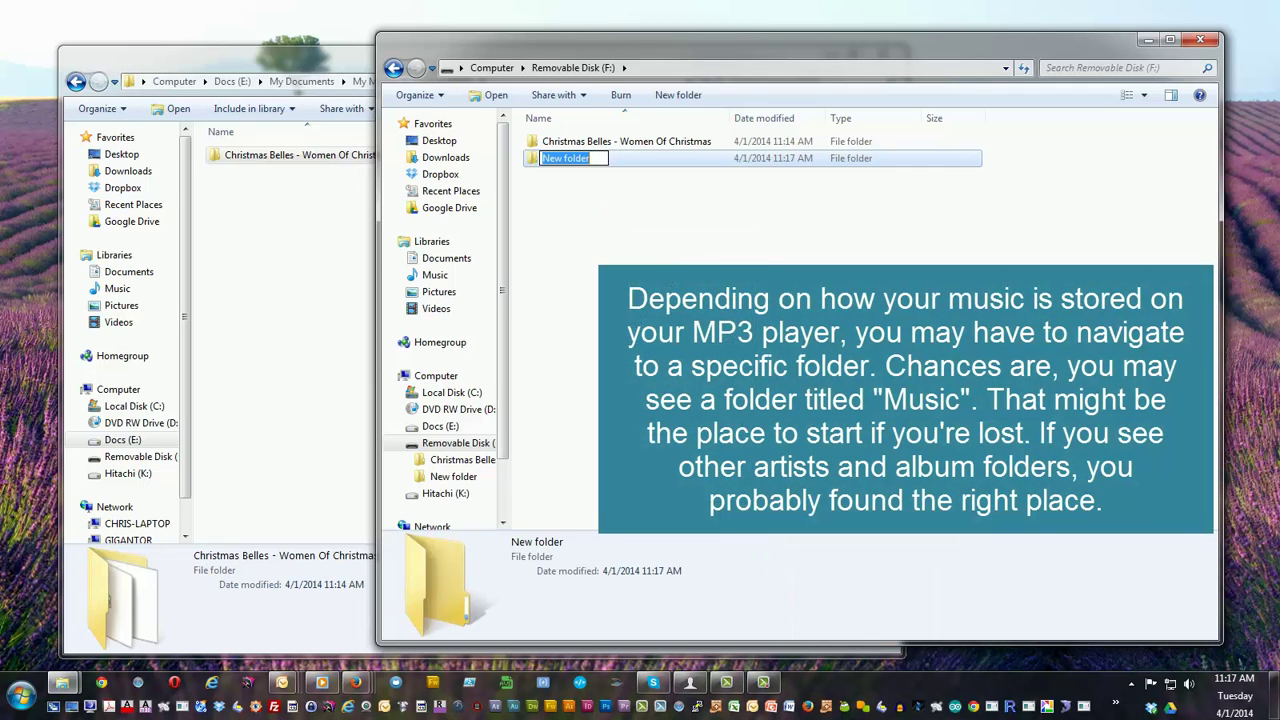
text(Ch)
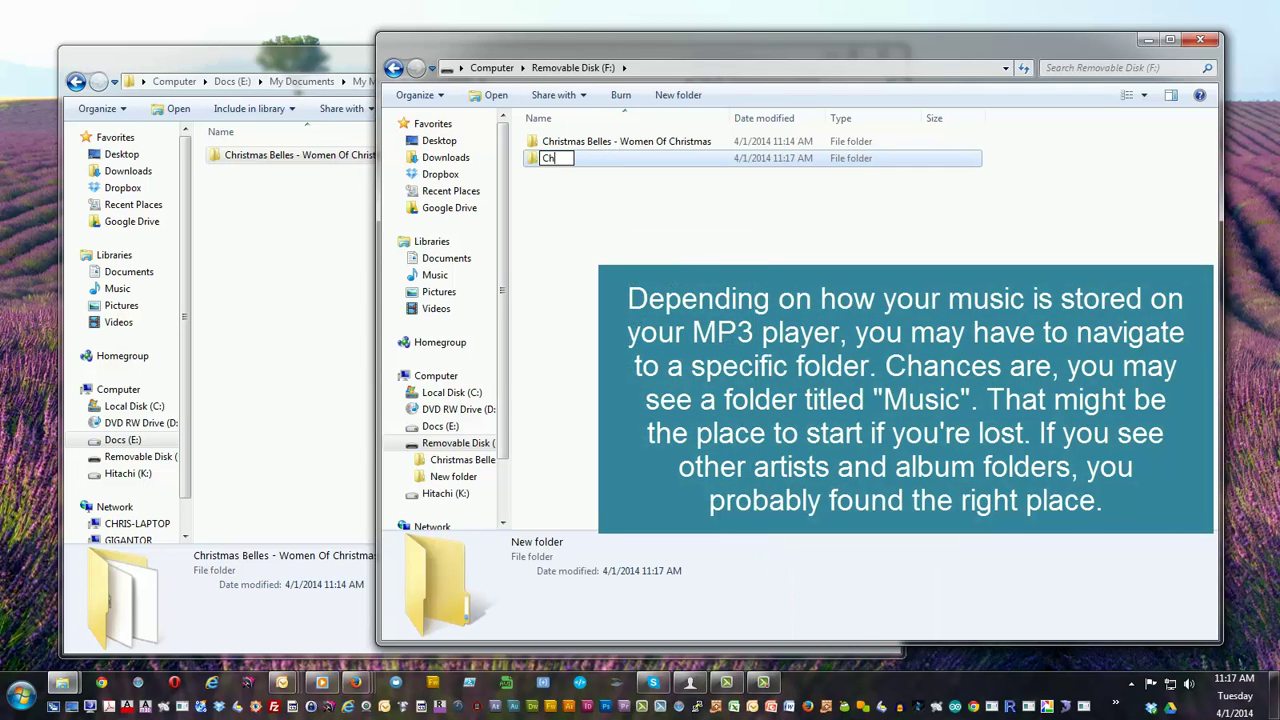
text(ristmas)
key(Return)
drag(565, 141, 574, 158)
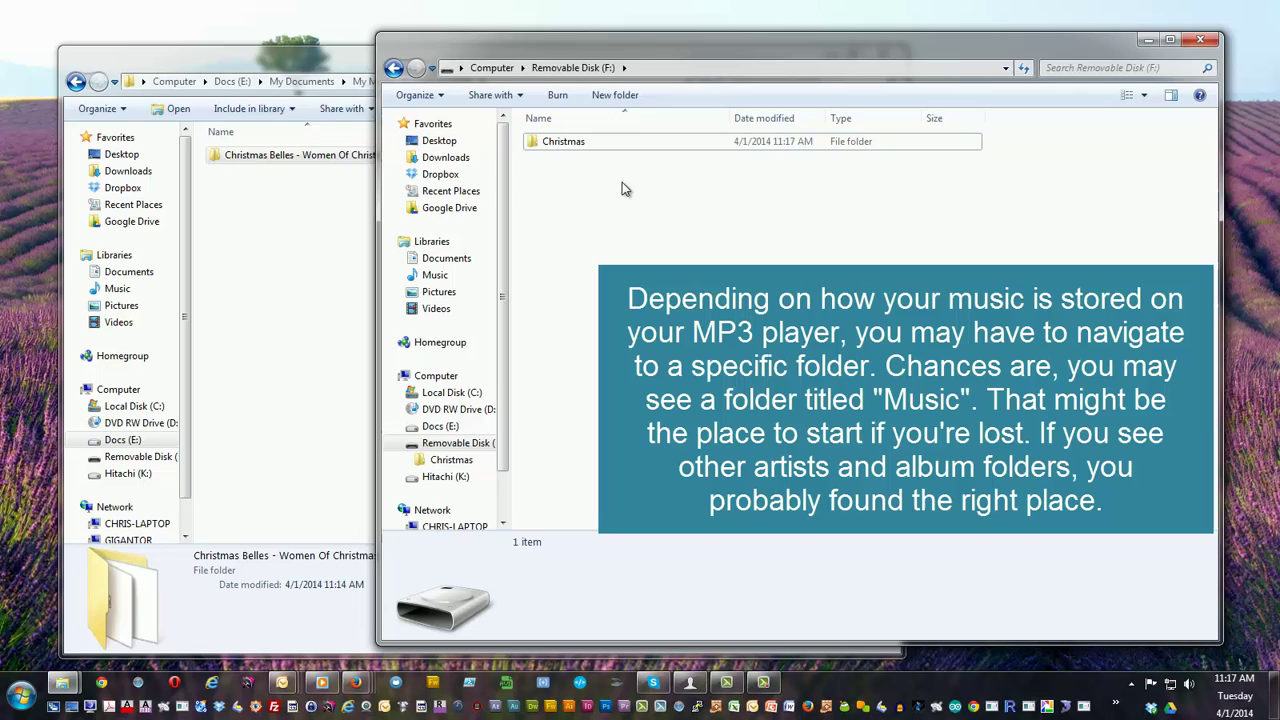
double_click(575, 145)
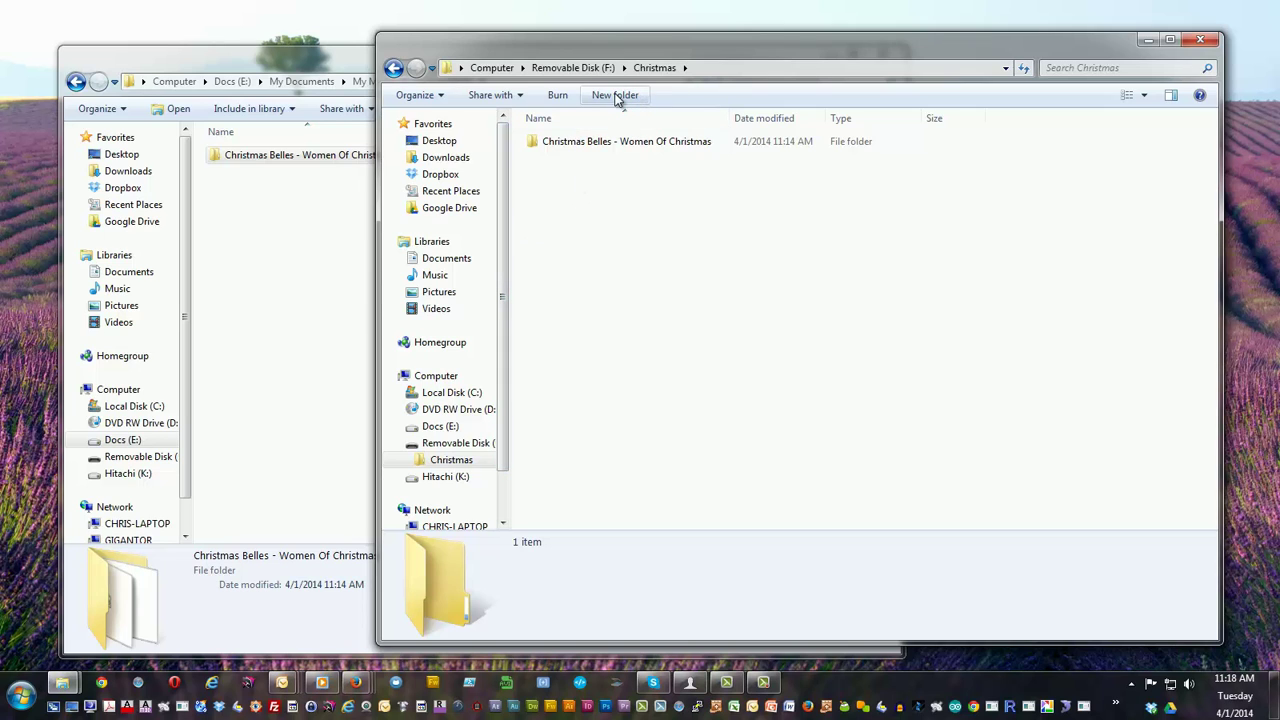
Step: Close the Removable Disk (F:) Christmas folder window
click(1200, 39)
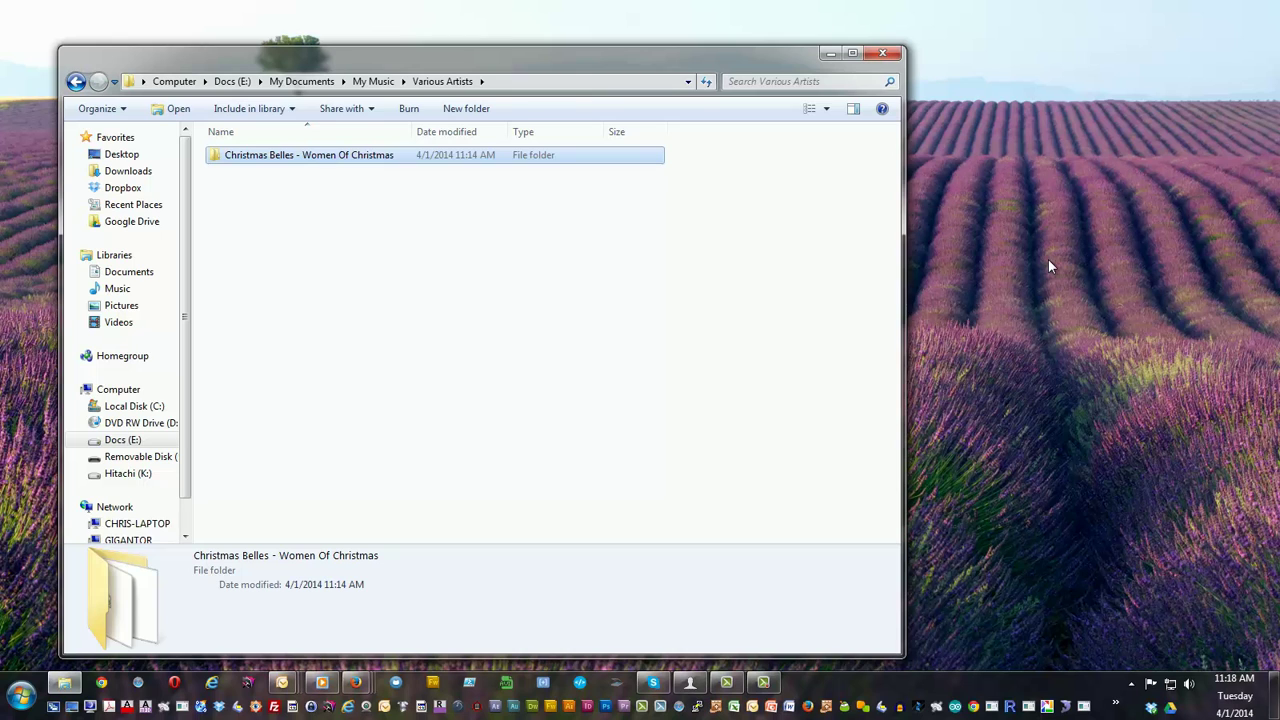